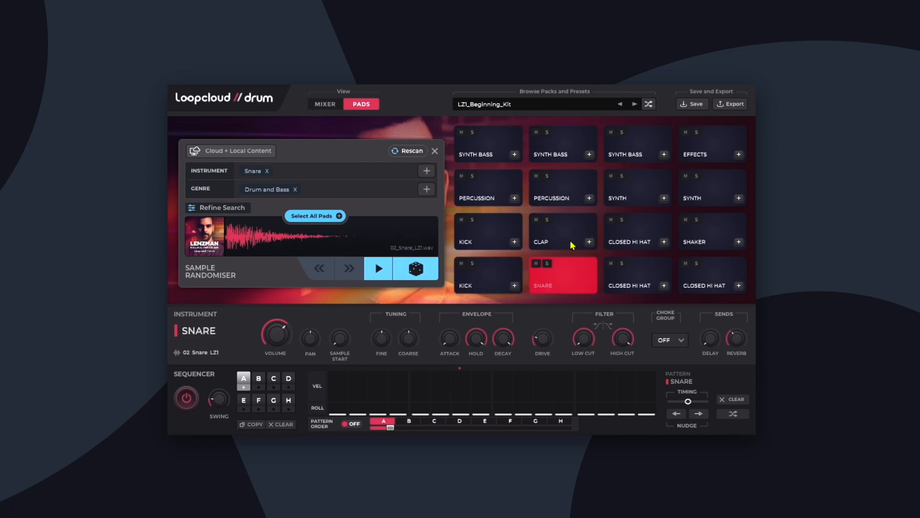
Audition the third synth bass pad and the two synth stab pads of the kit.
click(640, 153)
click(637, 198)
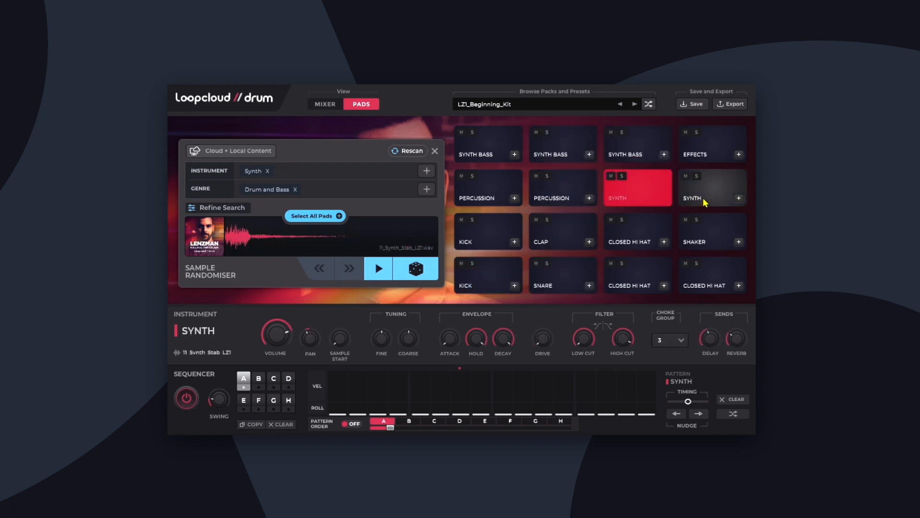
click(708, 205)
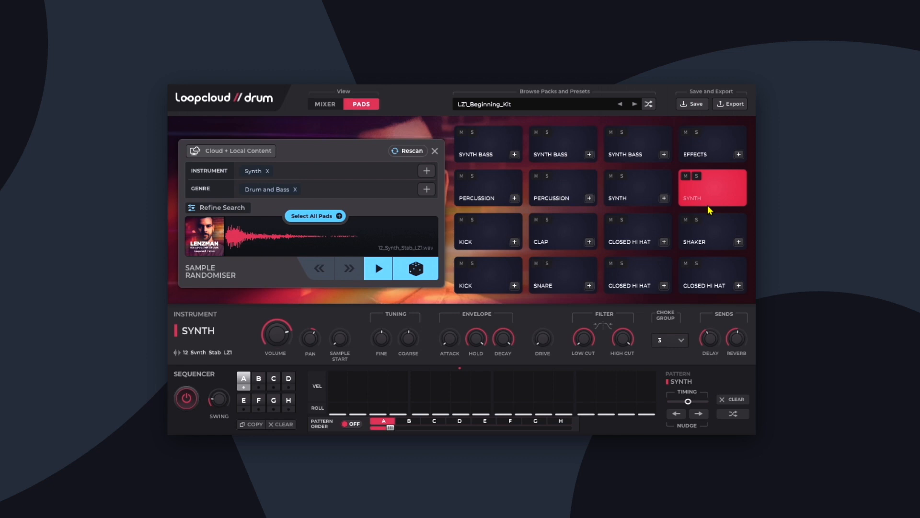
Program the bottom-row kick on steps 1 and 11 of pattern A.
click(474, 276)
click(340, 380)
click(545, 394)
Program backbeat hits for both the snare and the clap on steps 5 and 13.
click(551, 284)
click(423, 381)
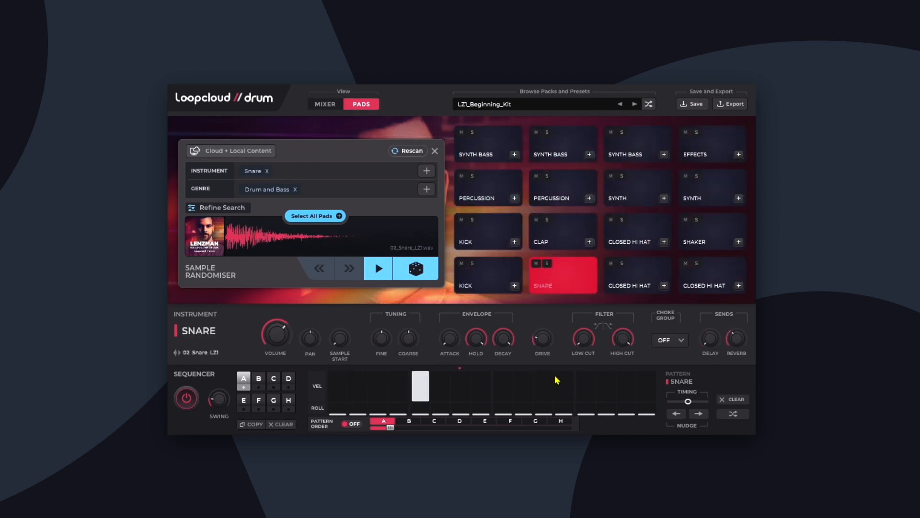
click(584, 375)
click(568, 239)
click(590, 391)
click(416, 379)
Add softer hits of the upper kick pad on steps 3 and 15, with step 15 the quieter.
click(480, 242)
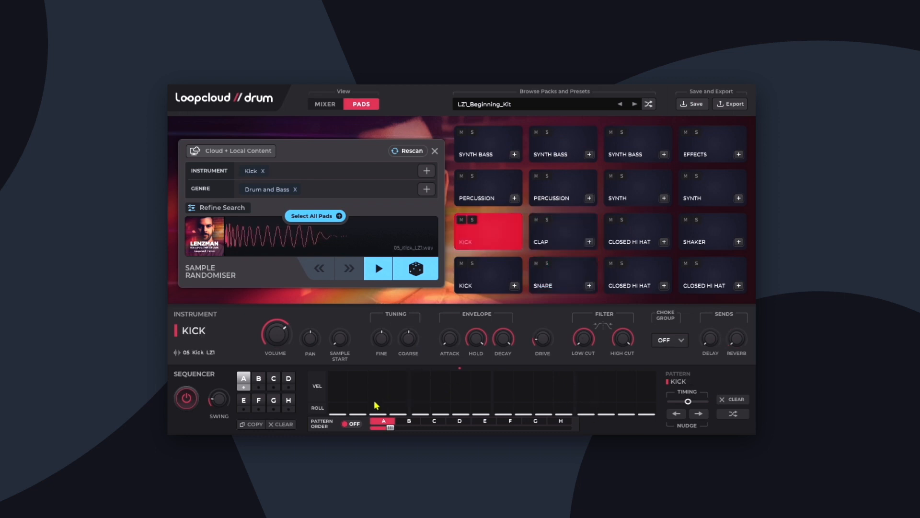
click(378, 395)
click(631, 395)
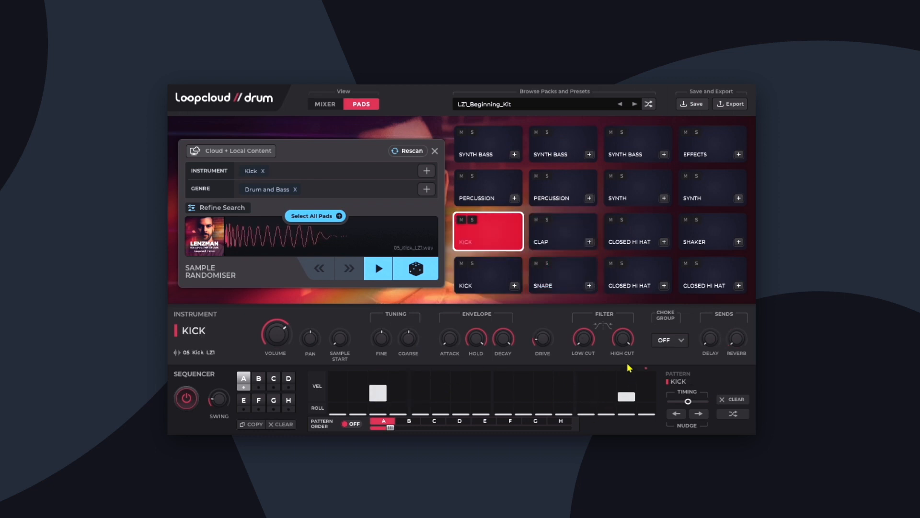
Generate random sequencer patterns for the two bottom-row closed hi-hat pads.
click(643, 287)
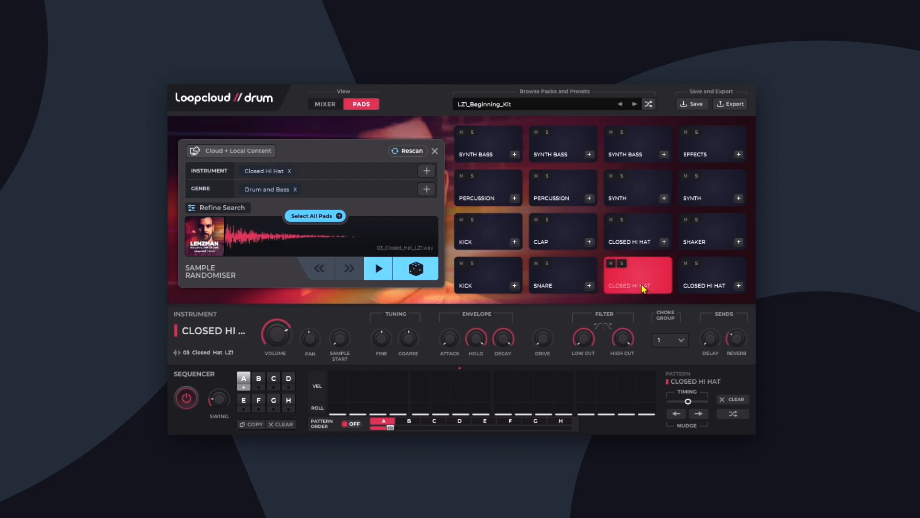
click(737, 417)
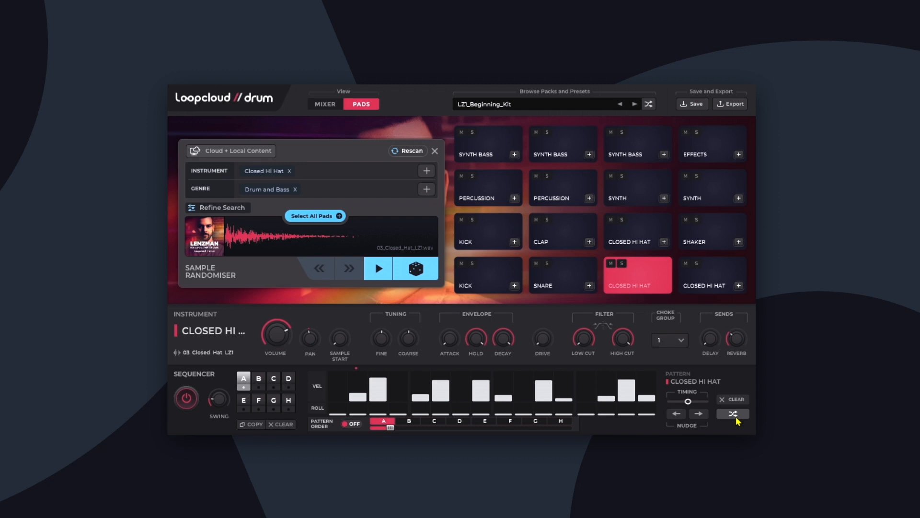
click(720, 293)
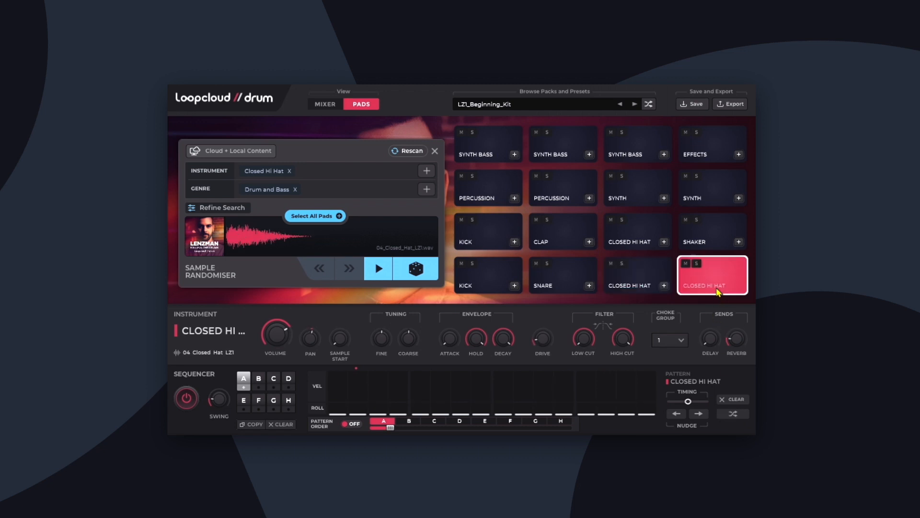
click(739, 416)
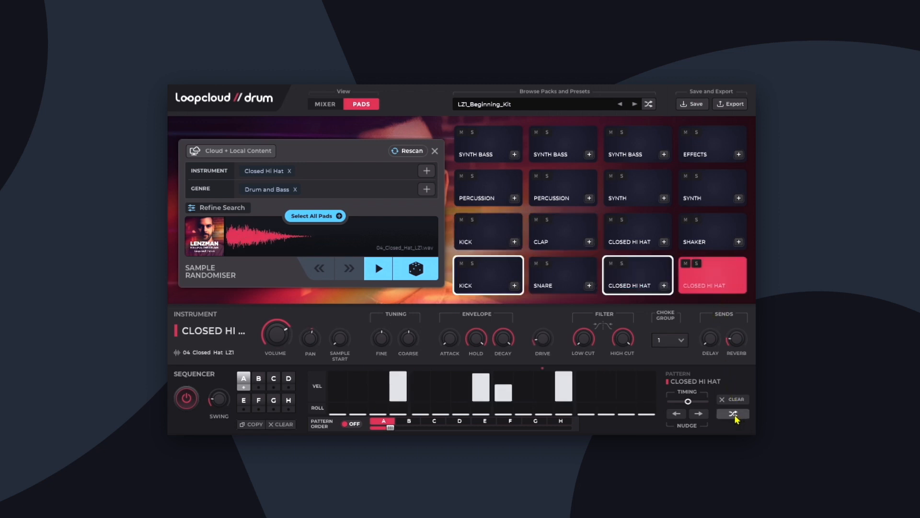
click(637, 290)
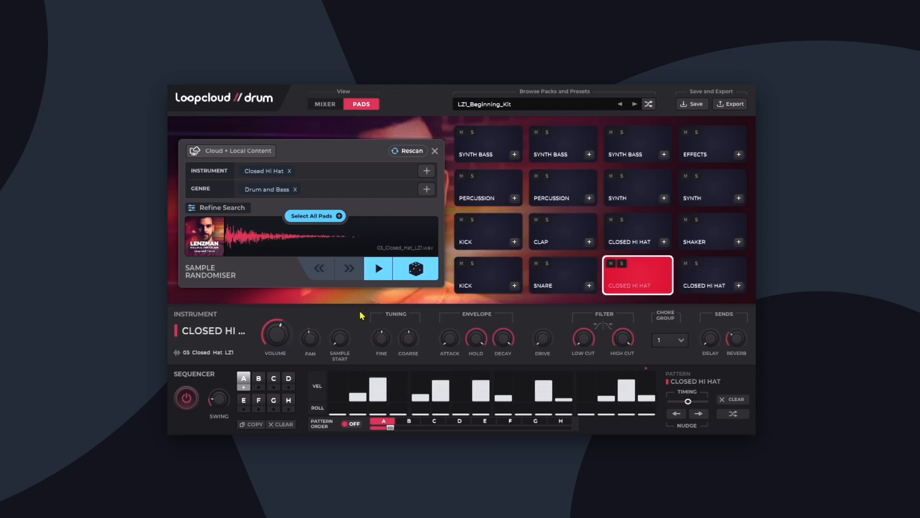
Program the shaker on steps 3, 7, 11 and 15, with lower velocity on steps 7 and 15.
click(691, 244)
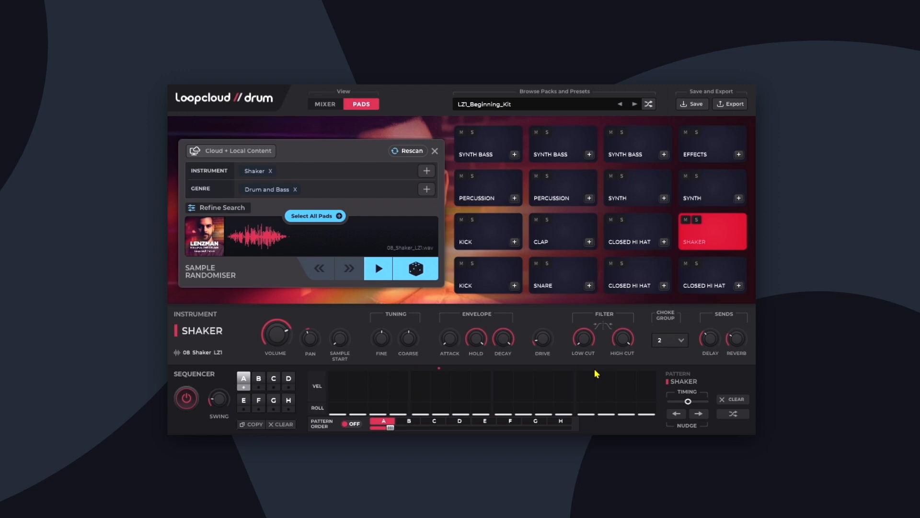
click(384, 394)
click(378, 375)
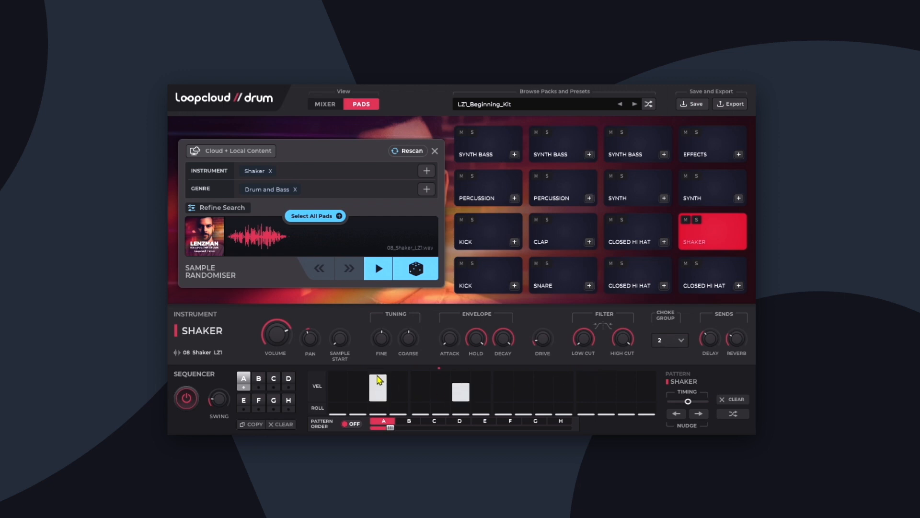
click(545, 385)
click(624, 392)
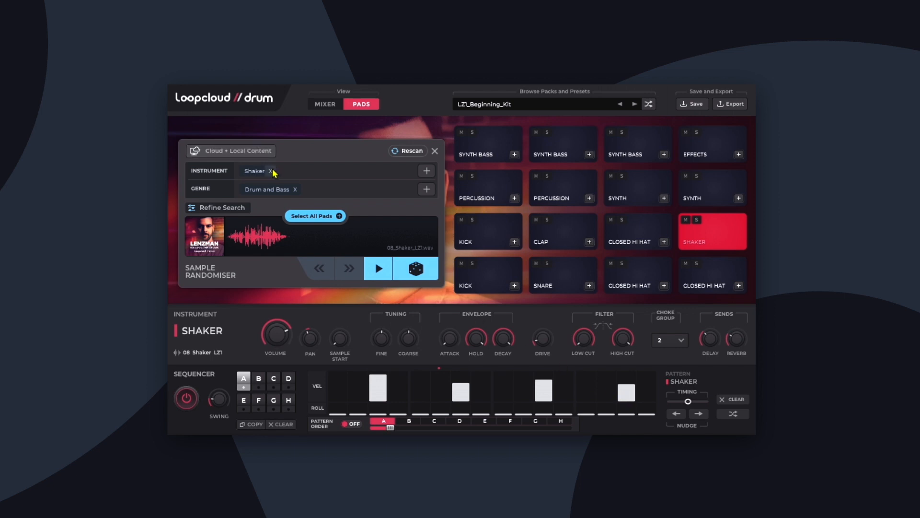
Replace the shaker pad's instrument tag with Open Hi Hat and remove its Drum and Bass genre tag.
click(224, 209)
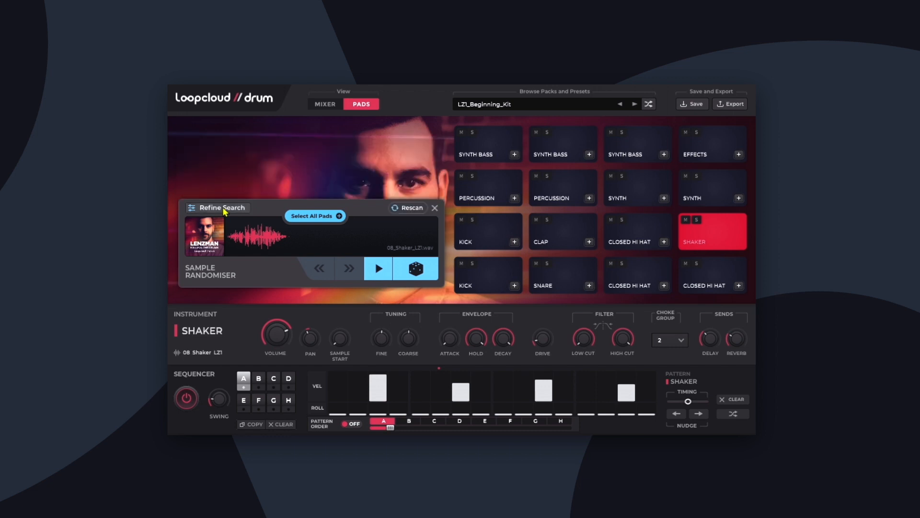
click(224, 211)
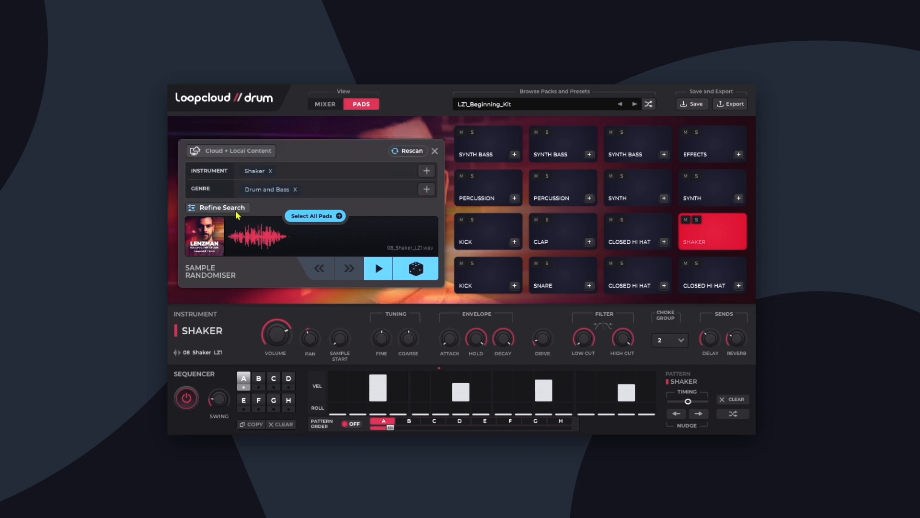
click(271, 171)
click(295, 189)
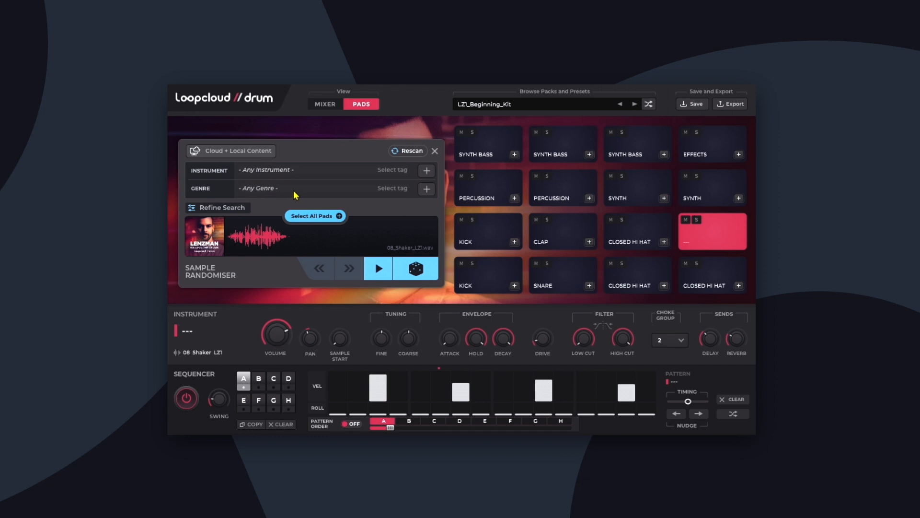
click(425, 173)
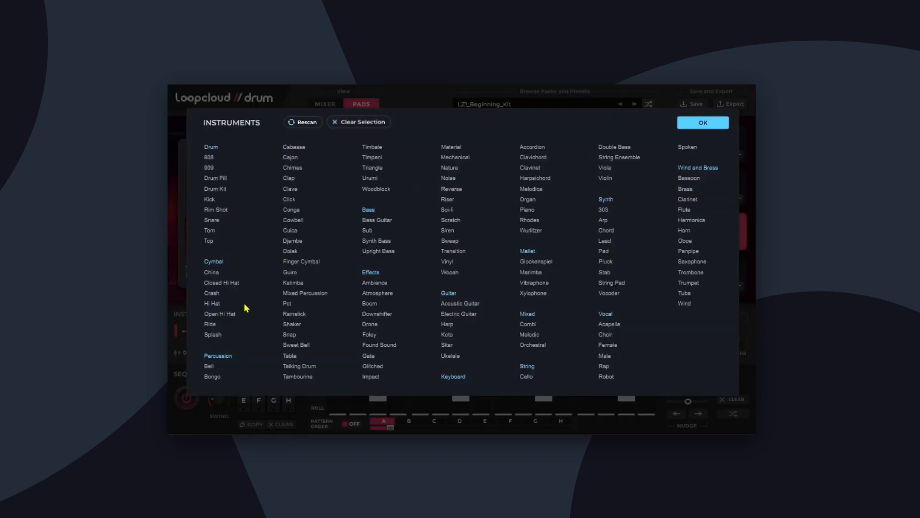
click(230, 315)
click(703, 122)
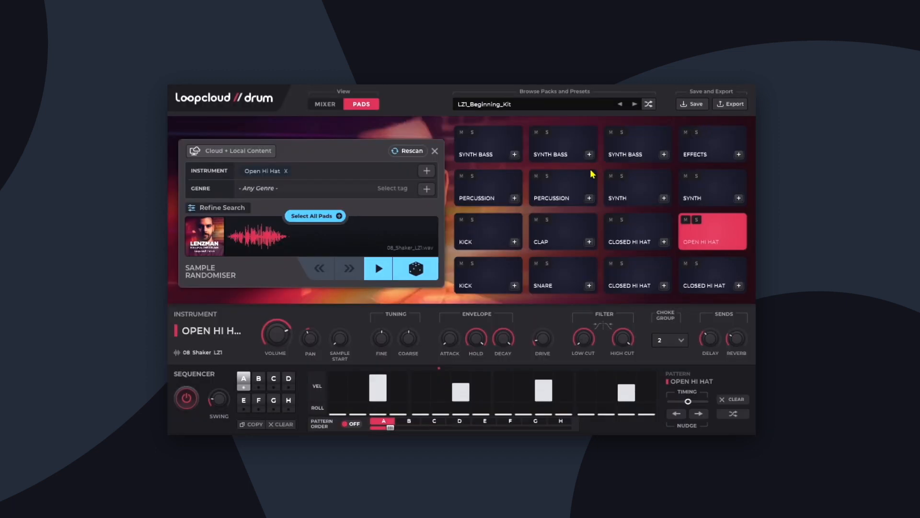
Load a random open hi-hat sample onto the pad and reduce its envelope hold to the minimum.
click(415, 269)
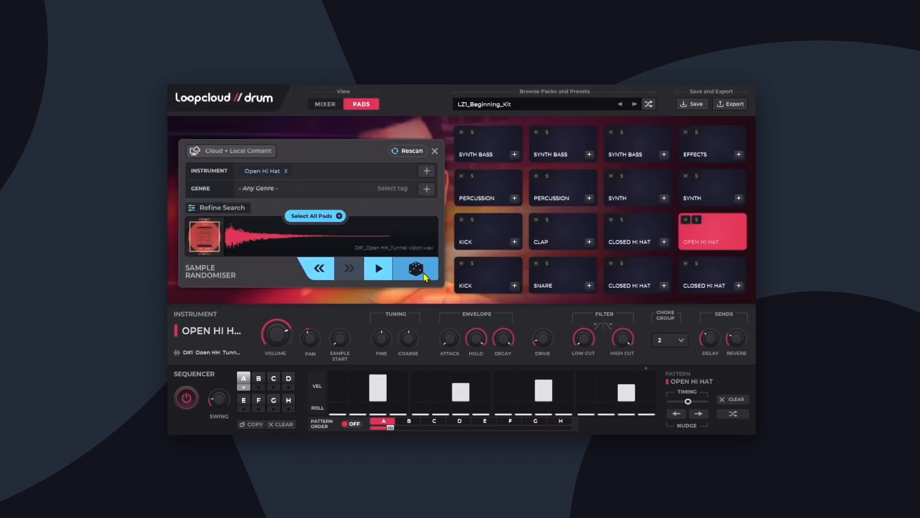
drag(479, 350, 497, 382)
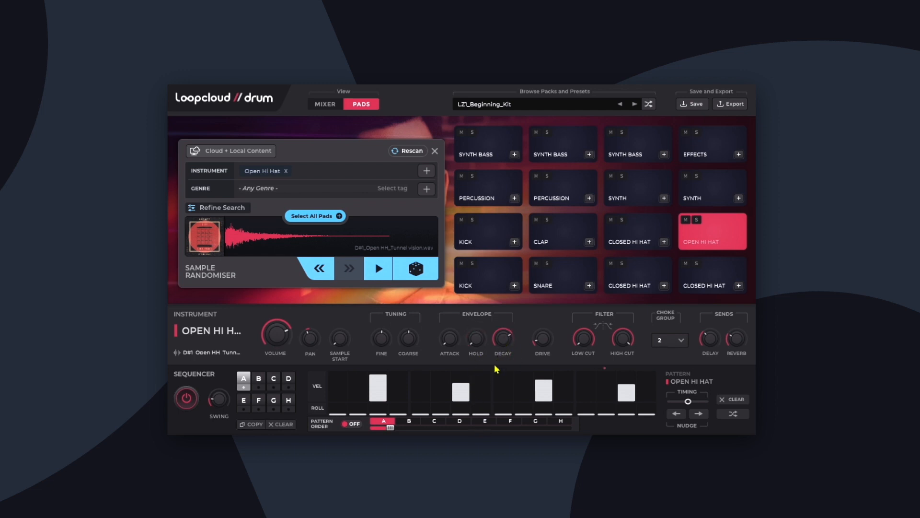
mouse_move(500, 345)
Program the first synth bass on step 1 and the third synth bass on steps 7 and 11.
click(470, 152)
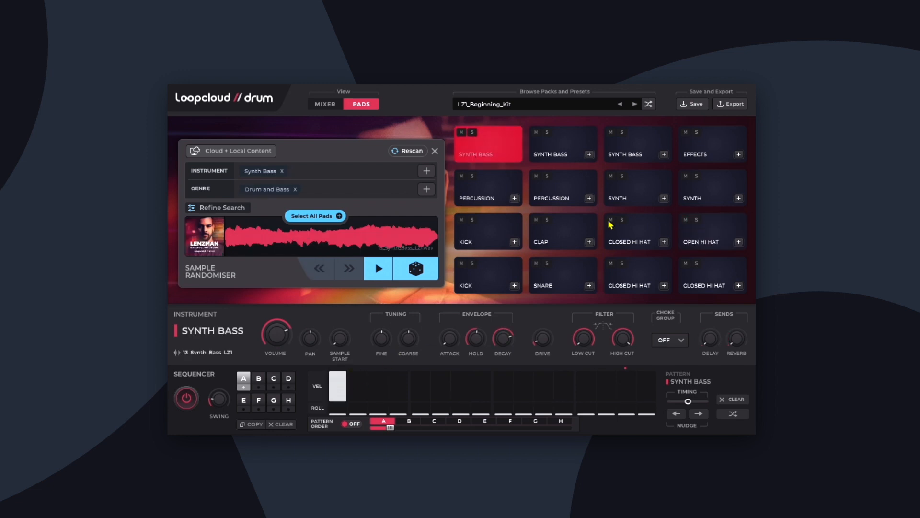
click(632, 146)
click(459, 390)
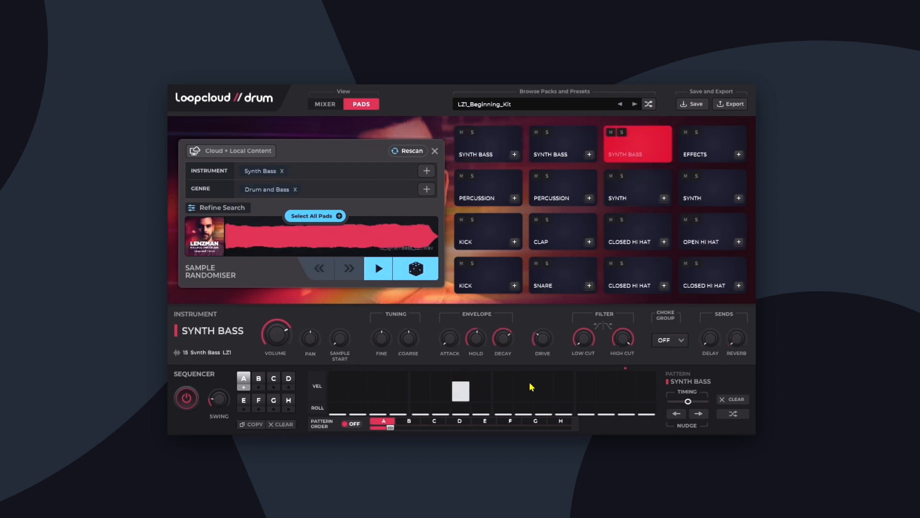
click(545, 386)
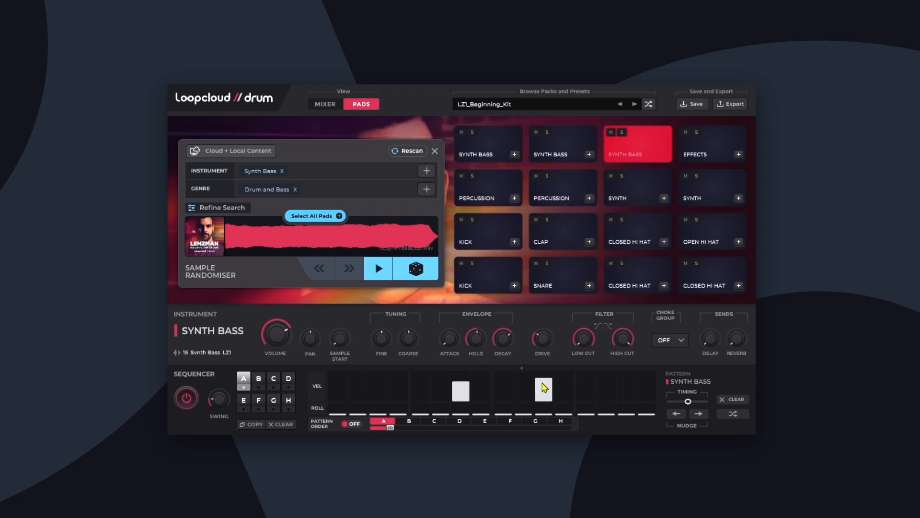
Assign the first and third synth bass pads to choke group 4.
click(486, 158)
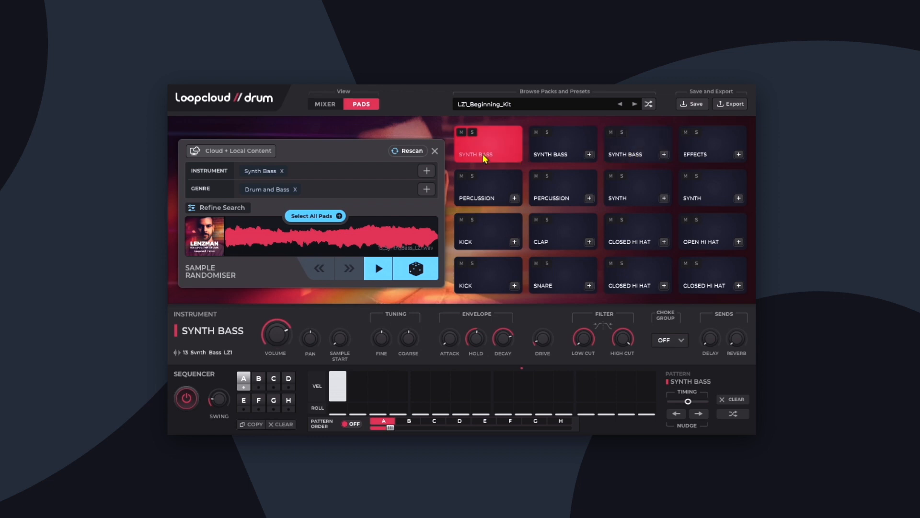
click(673, 342)
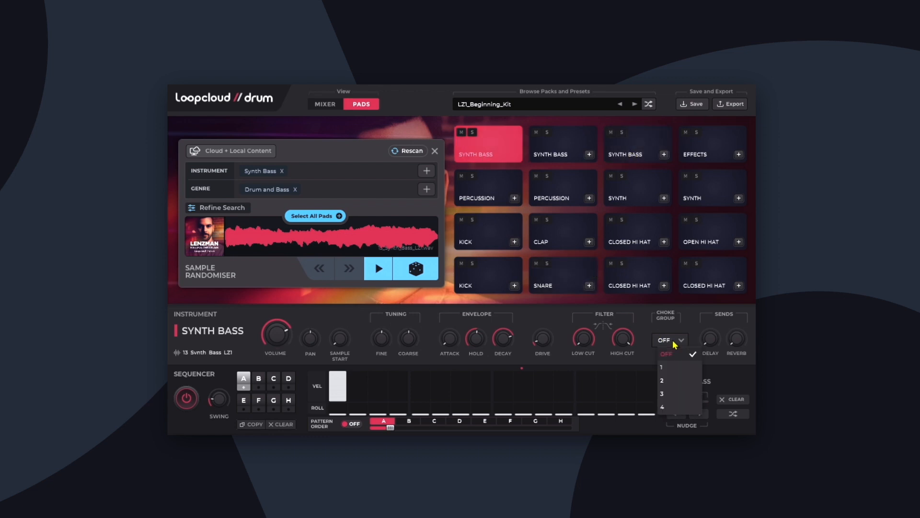
click(679, 409)
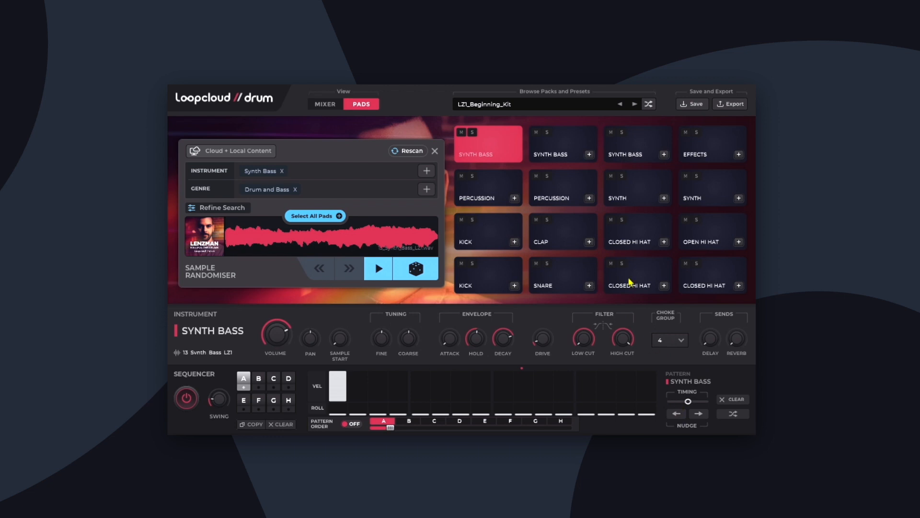
click(635, 156)
click(671, 345)
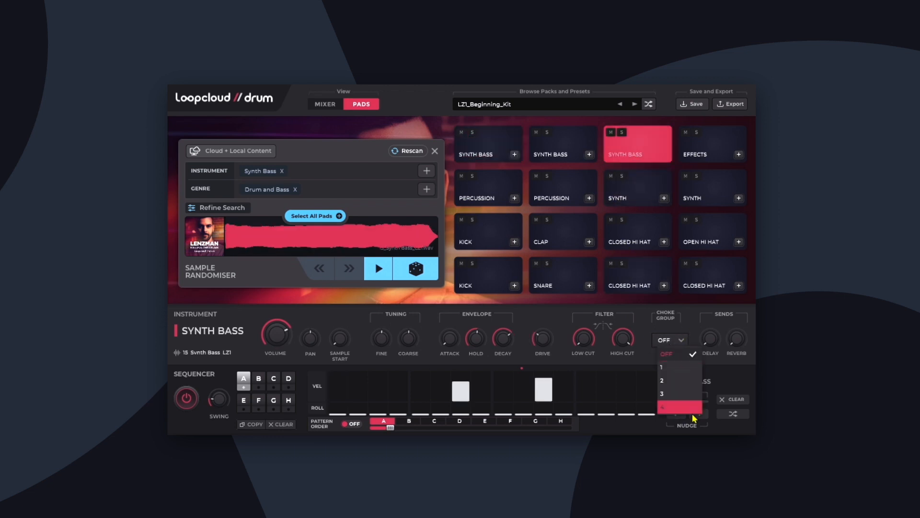
click(687, 408)
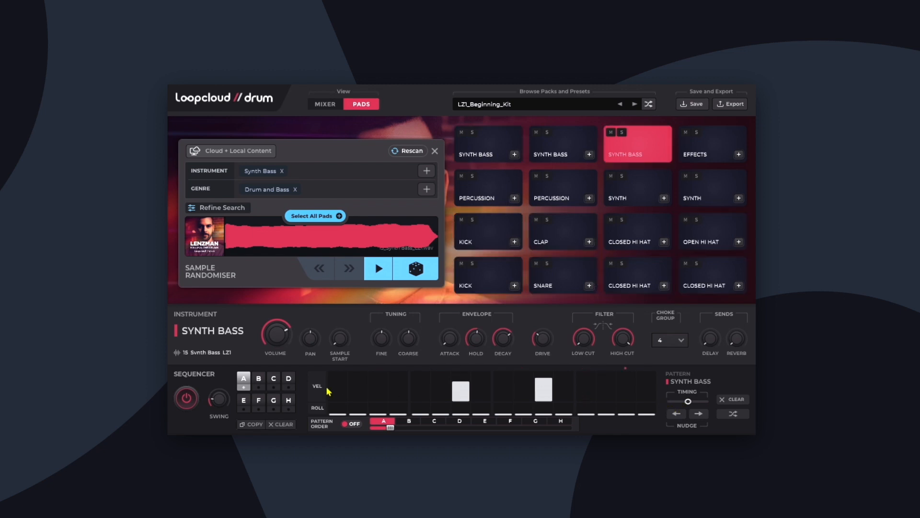
Copy pattern A to slot B and extend the pattern order to cover A and B.
click(250, 425)
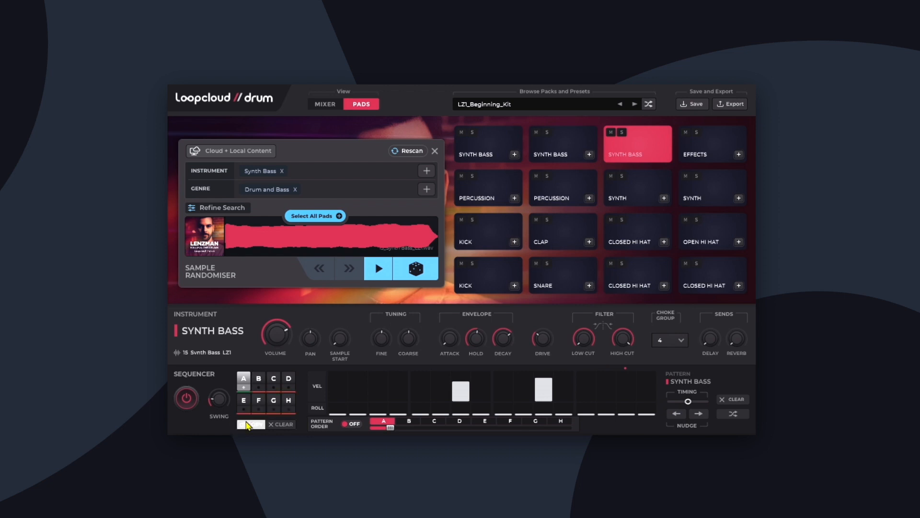
click(257, 382)
drag(394, 430, 405, 427)
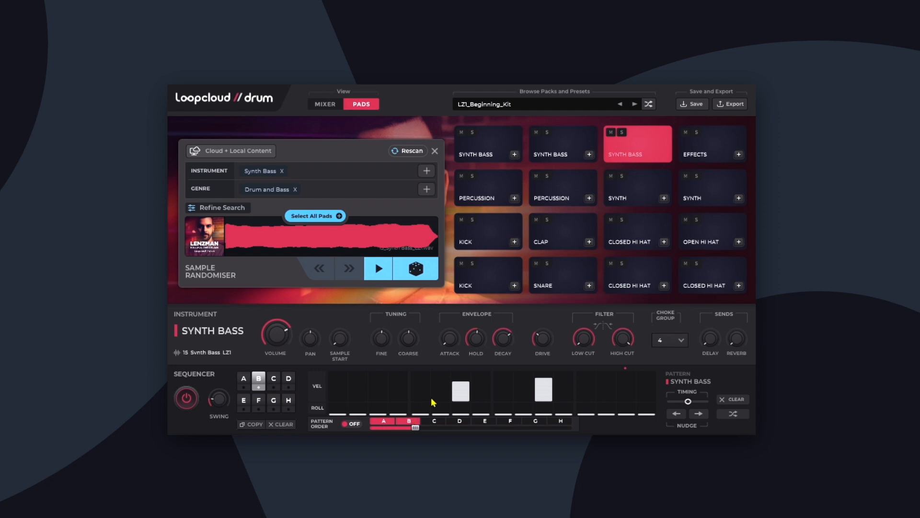
Remove the first synth bass's step 1 hit from pattern B and turn the pattern order on.
click(494, 149)
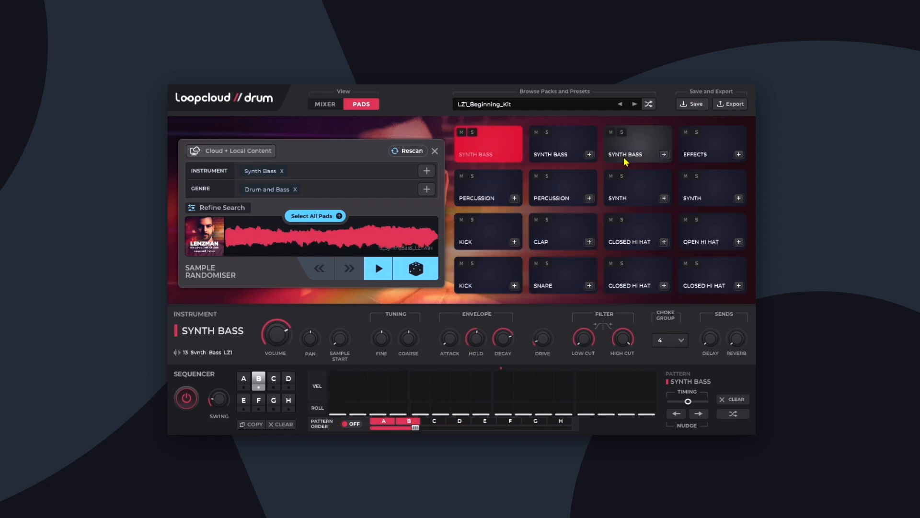
click(346, 425)
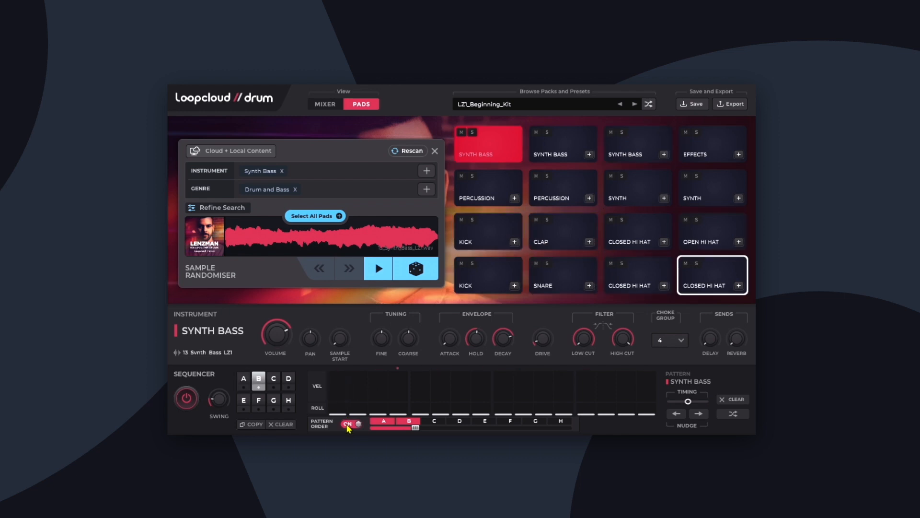
With pattern order off, place the first synth stab on step 1 of pattern A and the second on step 15 of pattern B.
click(645, 194)
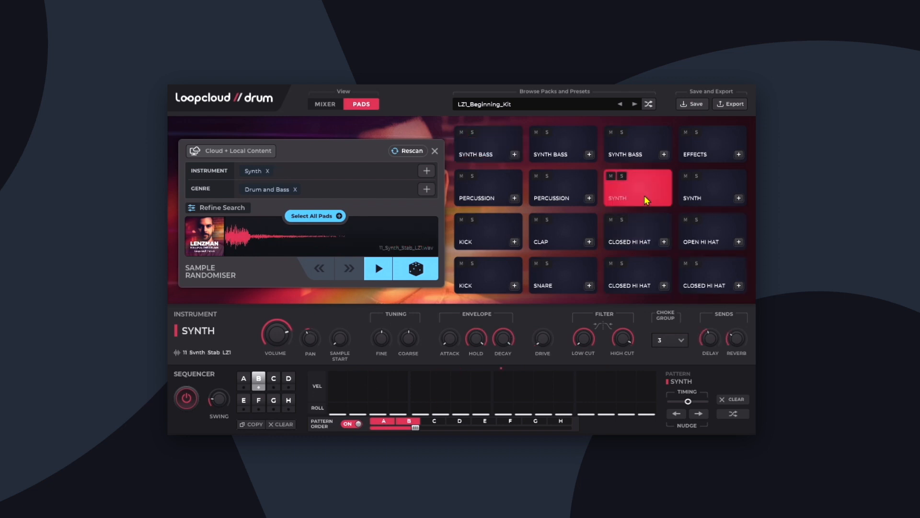
click(345, 379)
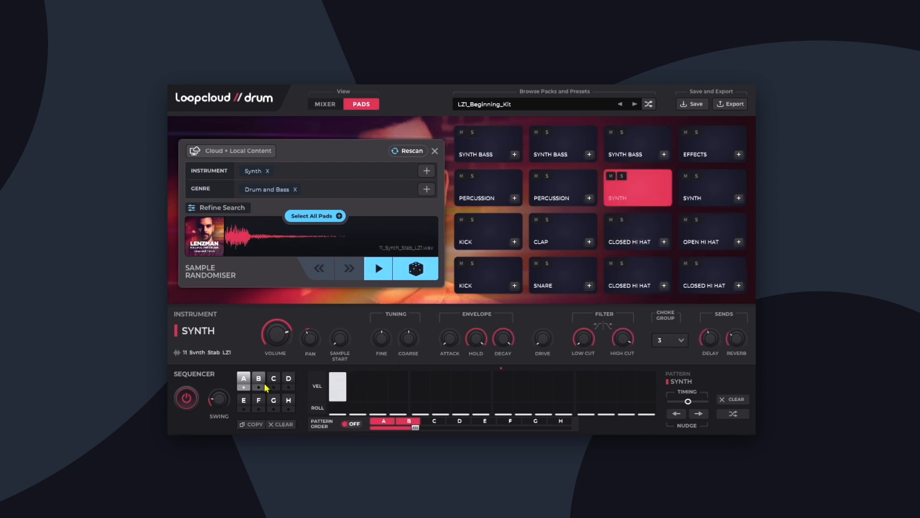
click(712, 189)
click(626, 386)
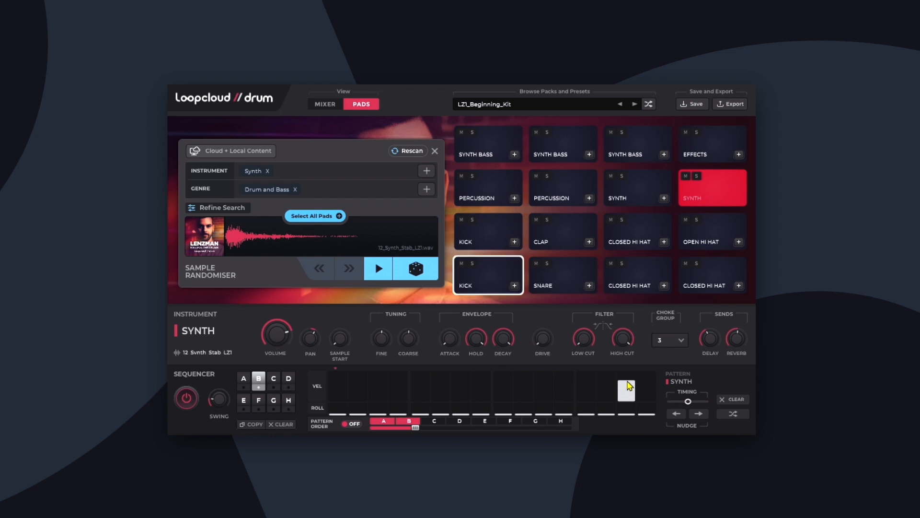
Turn the pattern order on, assign pattern A to the third slot and extend the order to four slots.
click(351, 424)
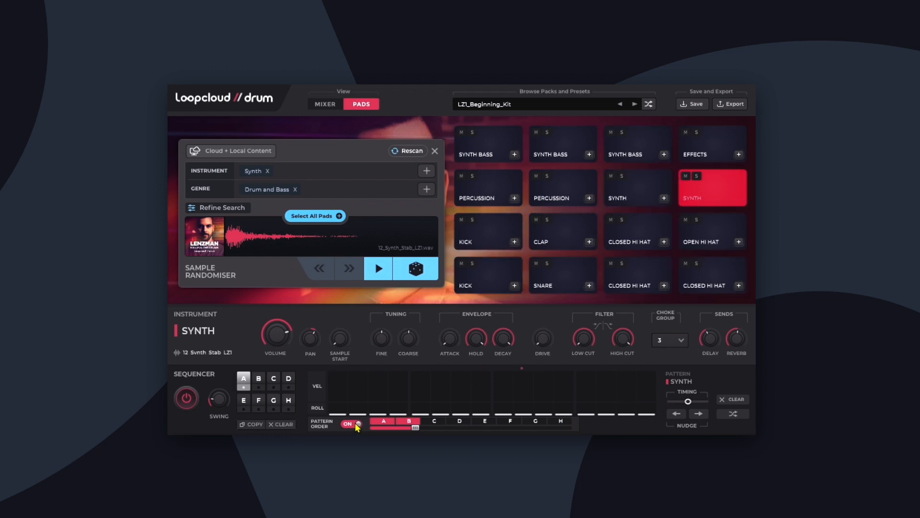
click(433, 421)
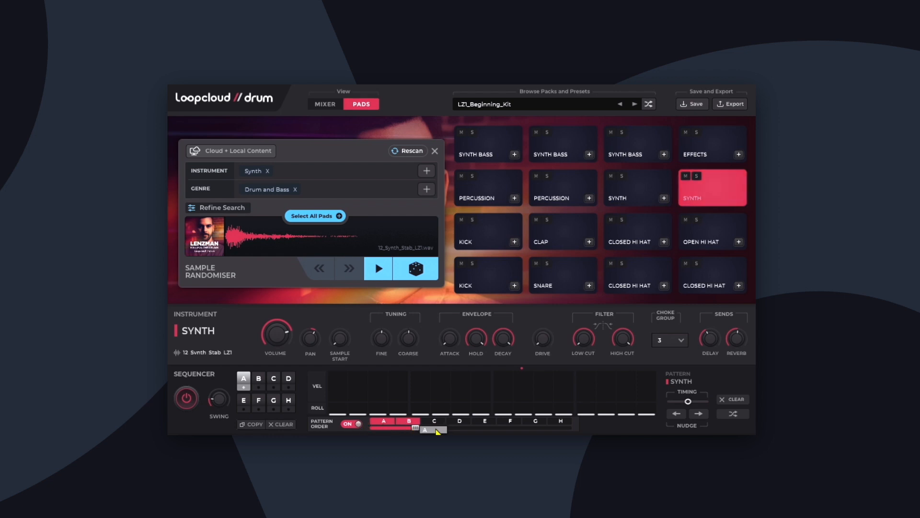
click(435, 430)
drag(416, 427, 466, 428)
Copy pattern B to slot D.
click(259, 379)
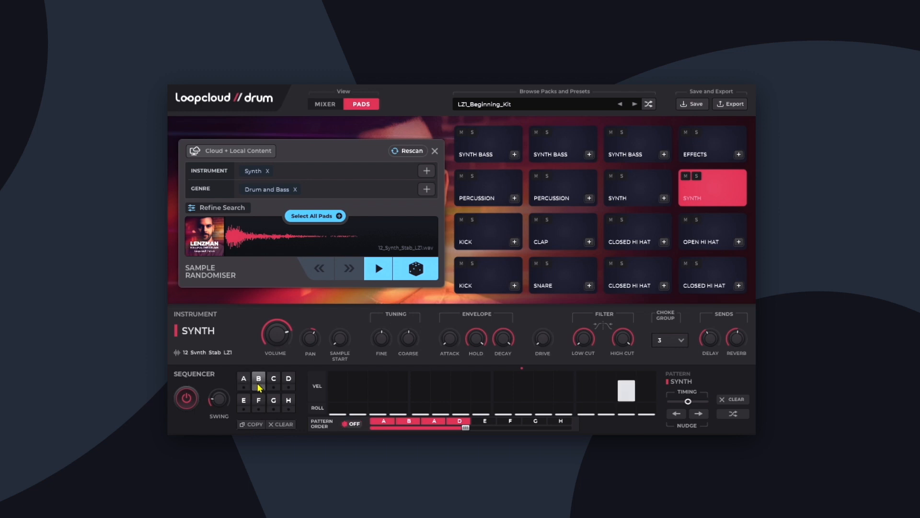
click(252, 425)
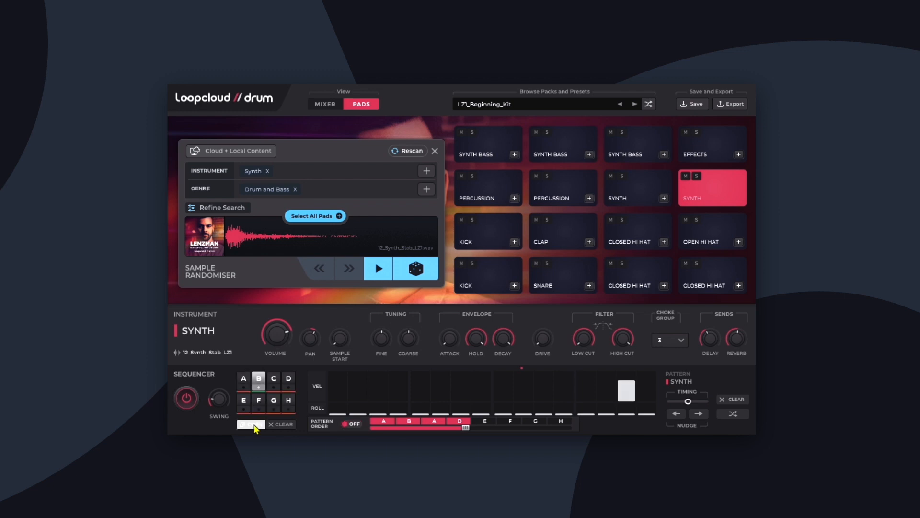
click(289, 380)
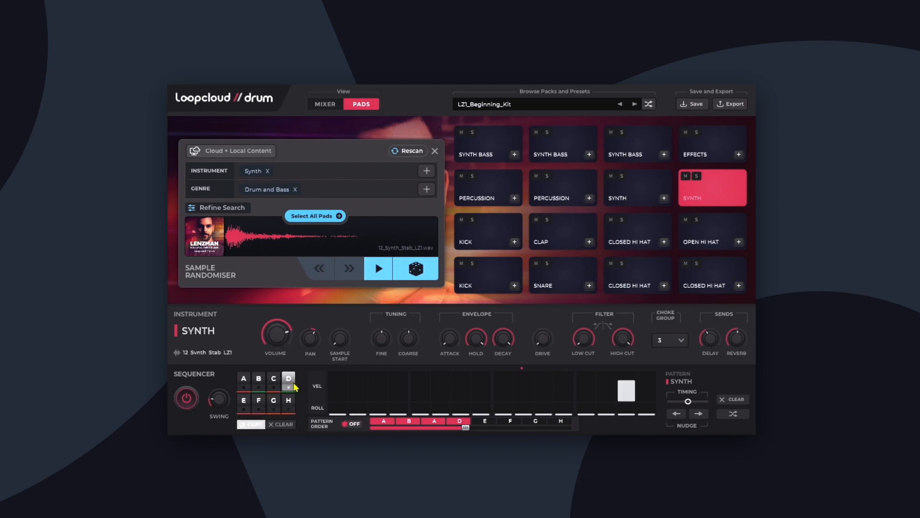
Add a hit on step 16 of pattern D for the second kick.
click(498, 275)
click(500, 239)
click(646, 382)
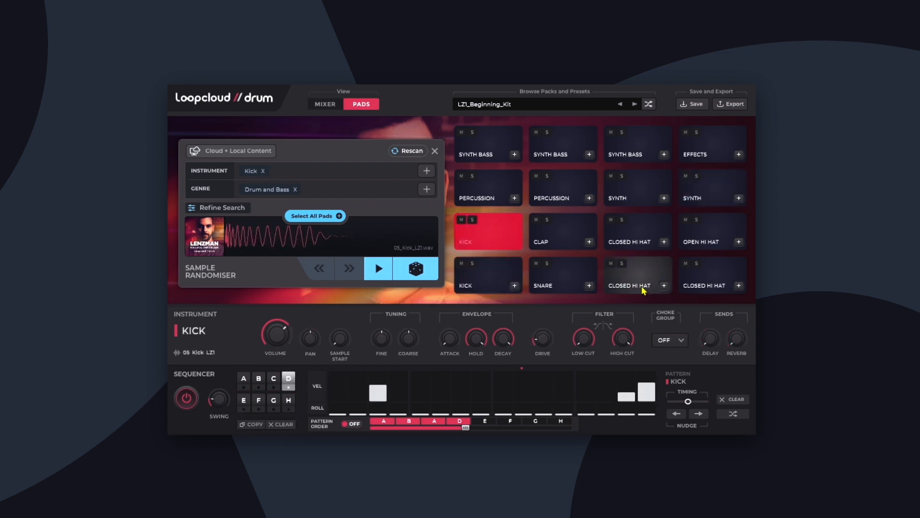
Add snare hits on steps 15 and 16 of pattern D, with a lower velocity on step 15.
click(574, 275)
click(627, 388)
drag(627, 388, 628, 405)
click(646, 388)
Remove the third synth bass's step 7 hit from pattern D and select the second synth bass.
click(636, 145)
drag(459, 377, 459, 405)
click(566, 146)
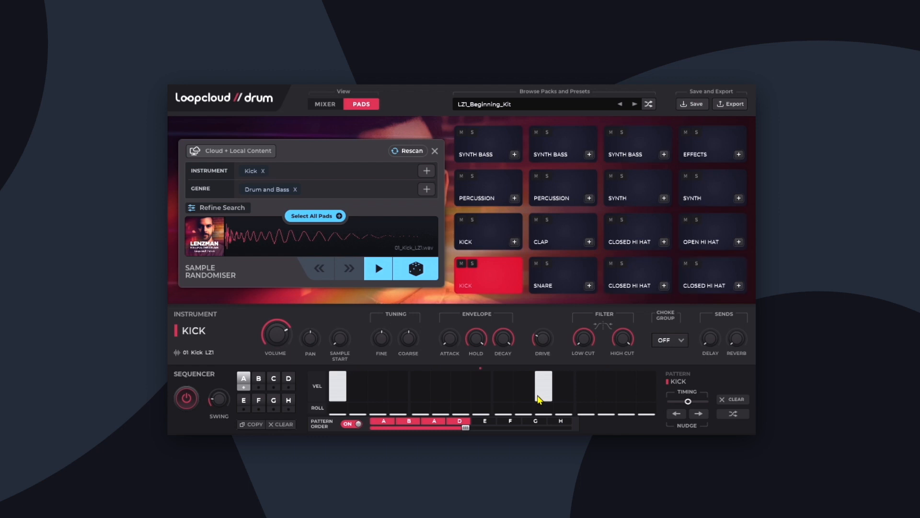
Randomise the samples of all 16 pads within Drum and Bass, and randomise the third synth bass's sample on its own.
click(328, 218)
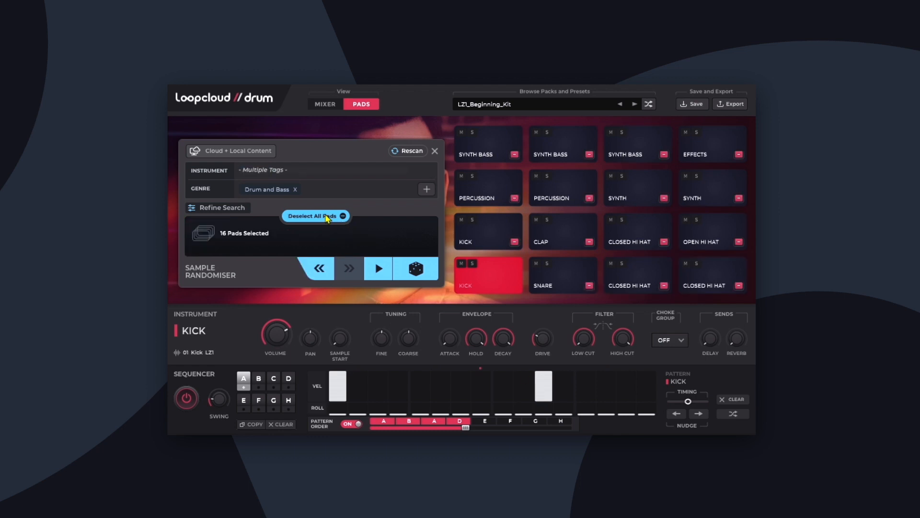
click(425, 273)
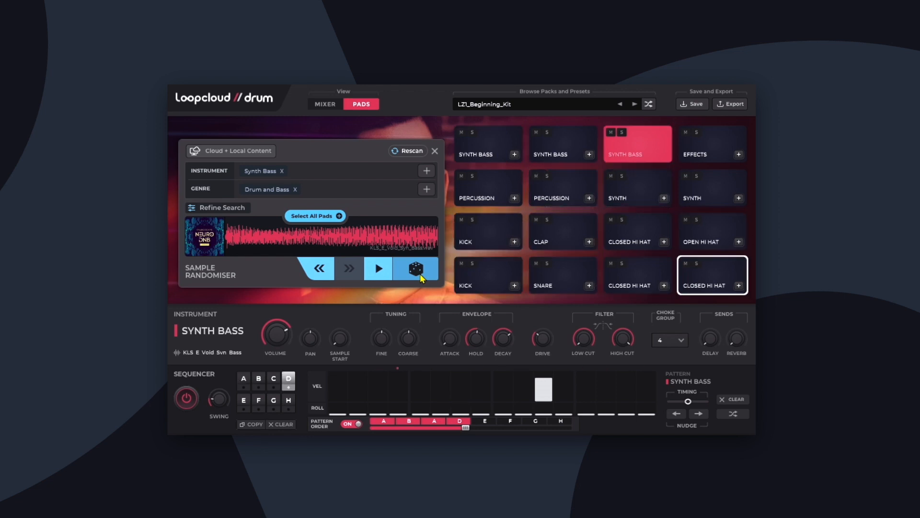
click(418, 277)
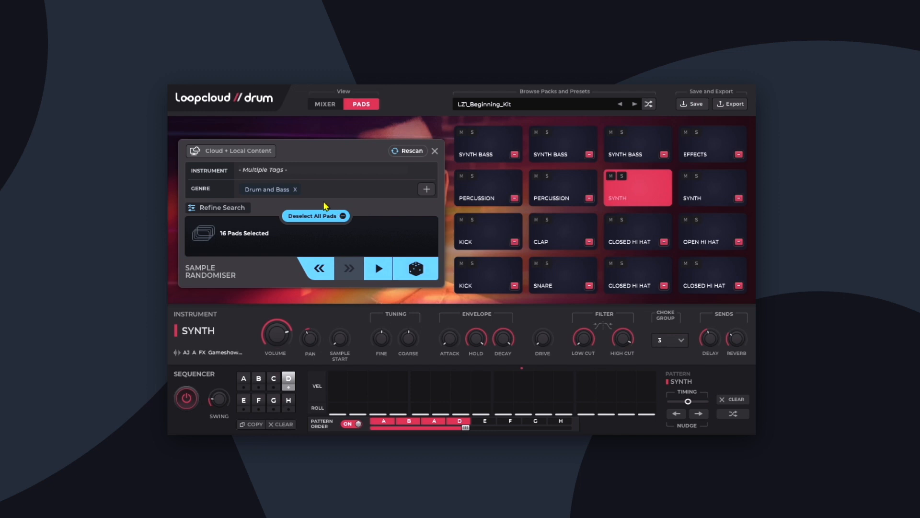
Switch the genre of all 16 selected pads to Trap and randomise their samples twice.
click(426, 189)
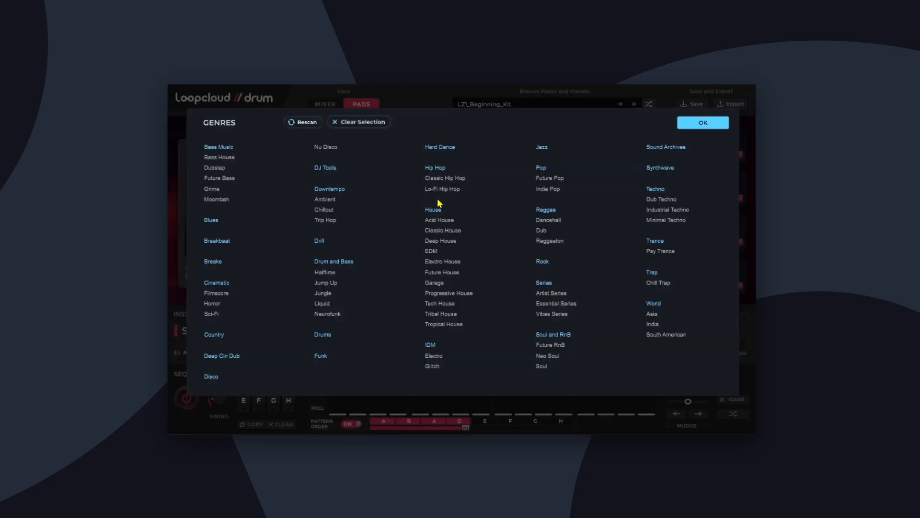
click(685, 123)
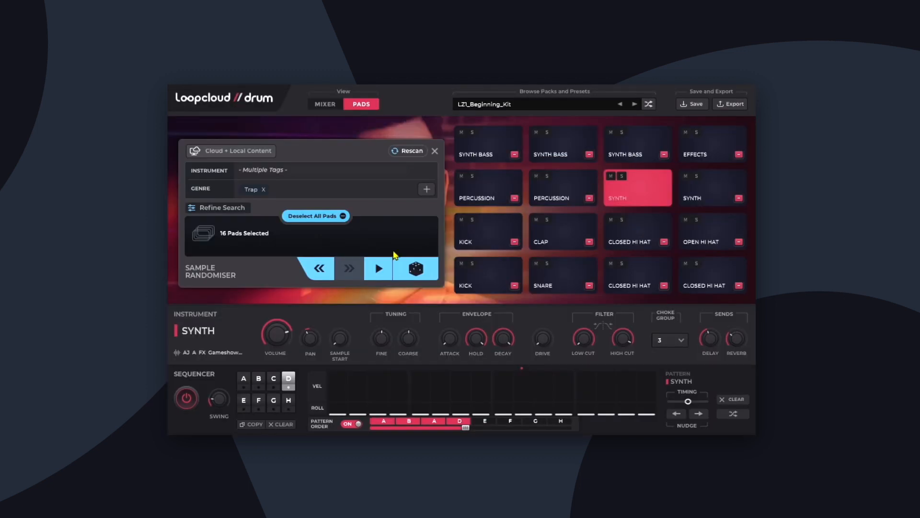
click(407, 276)
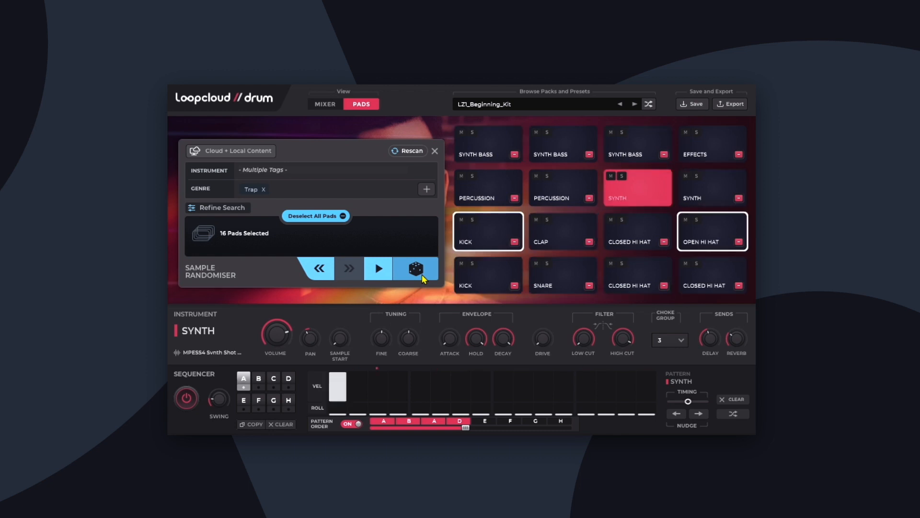
click(422, 275)
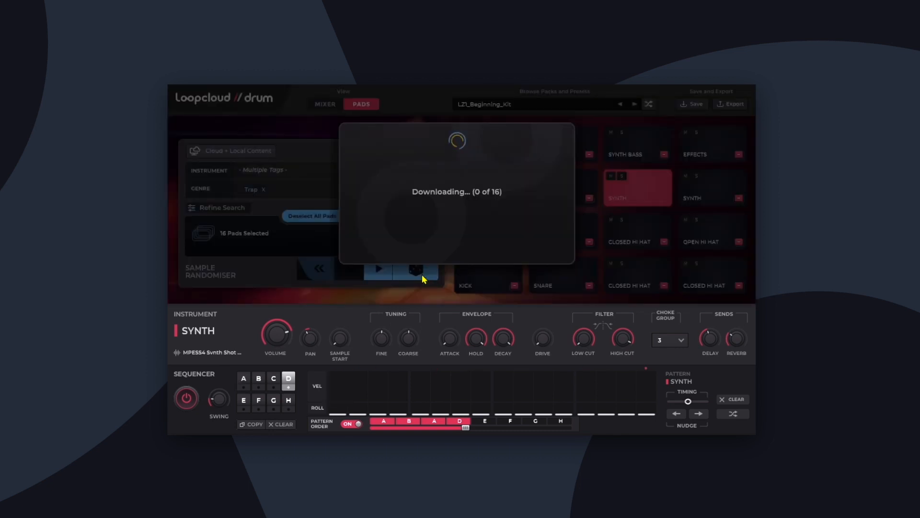